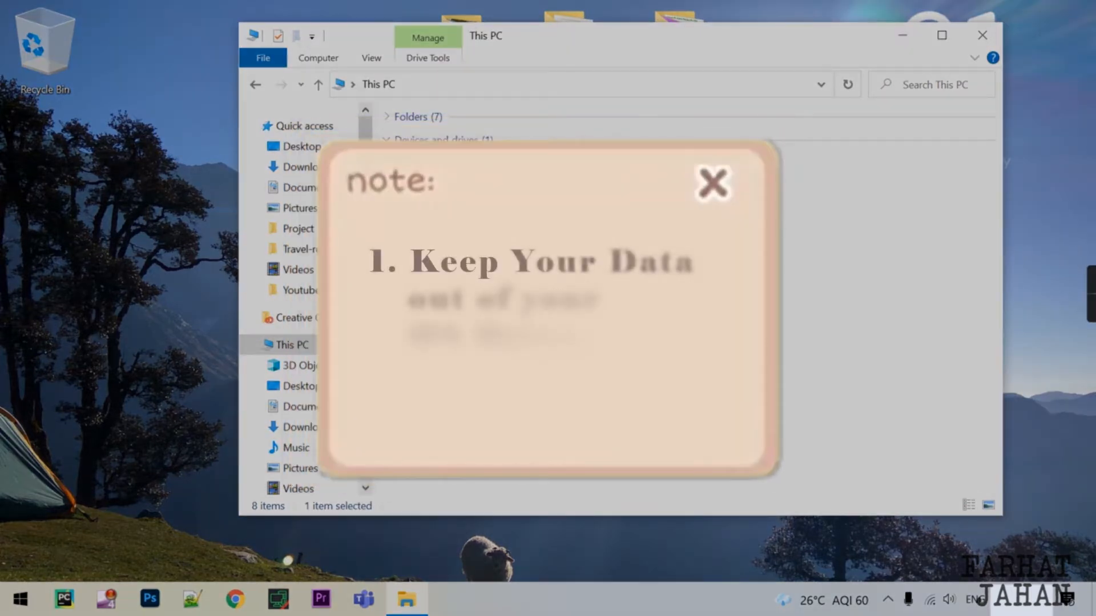
click(577, 285)
click(474, 174)
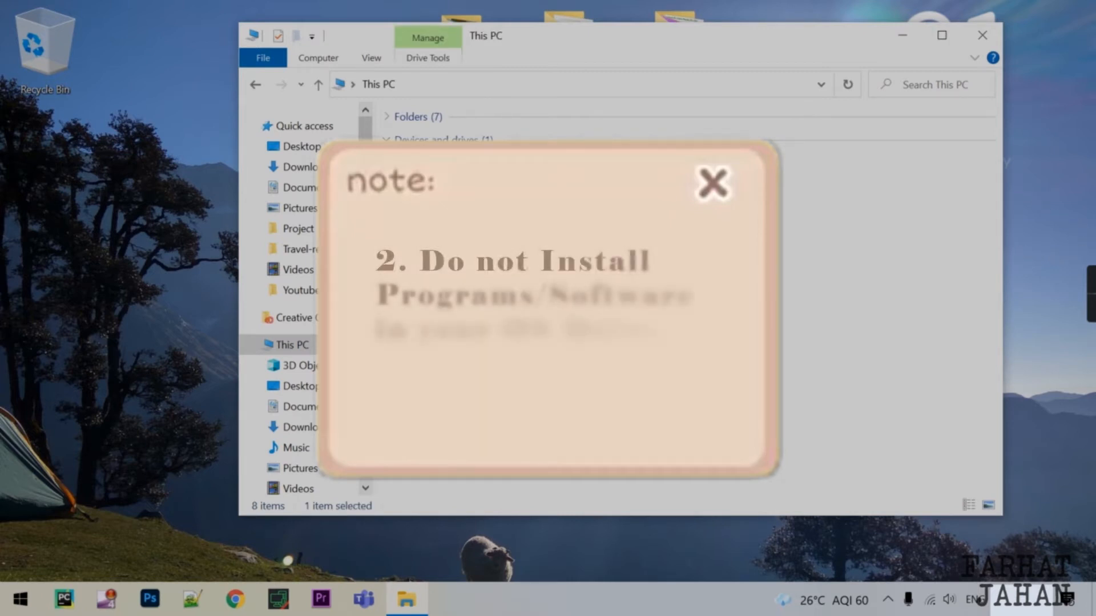
click(577, 286)
click(474, 174)
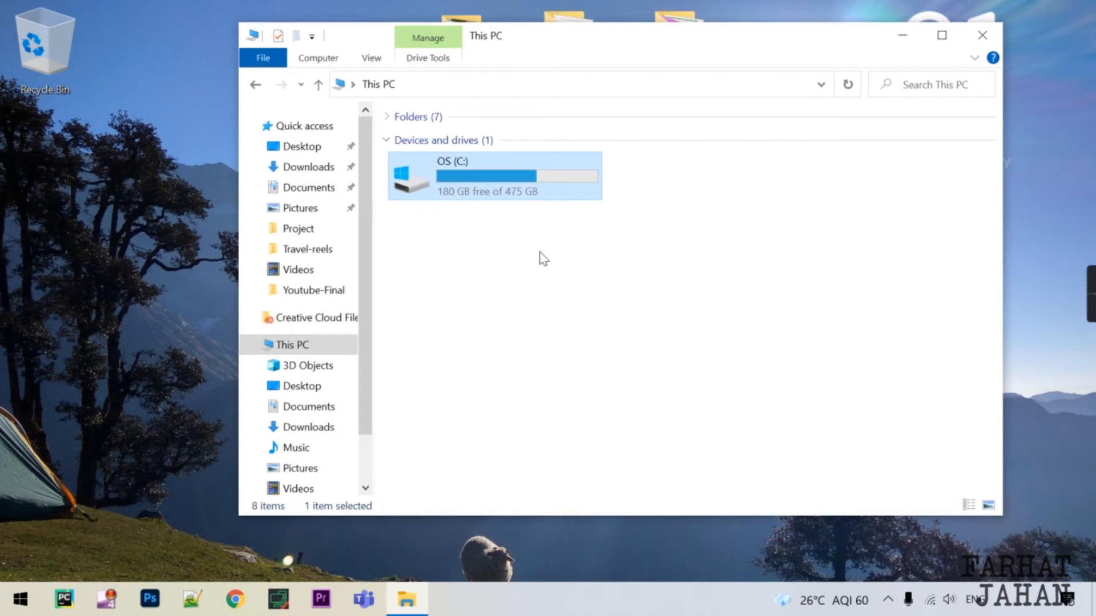
click(537, 325)
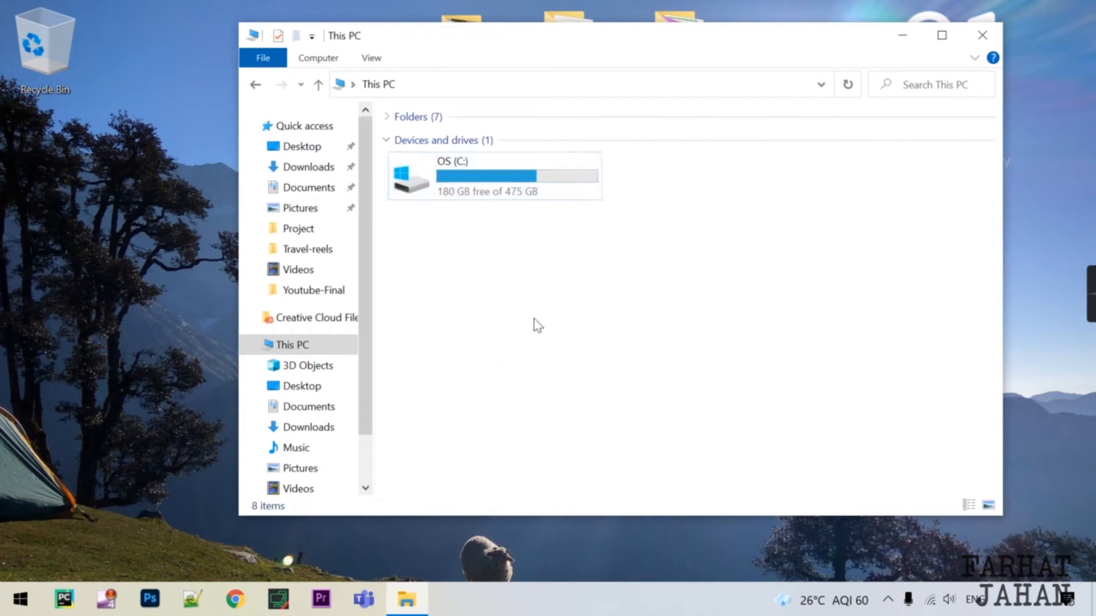
Search Windows for "disk" and open the tool for creating and formatting hard disk partitions
key(super)
text(di)
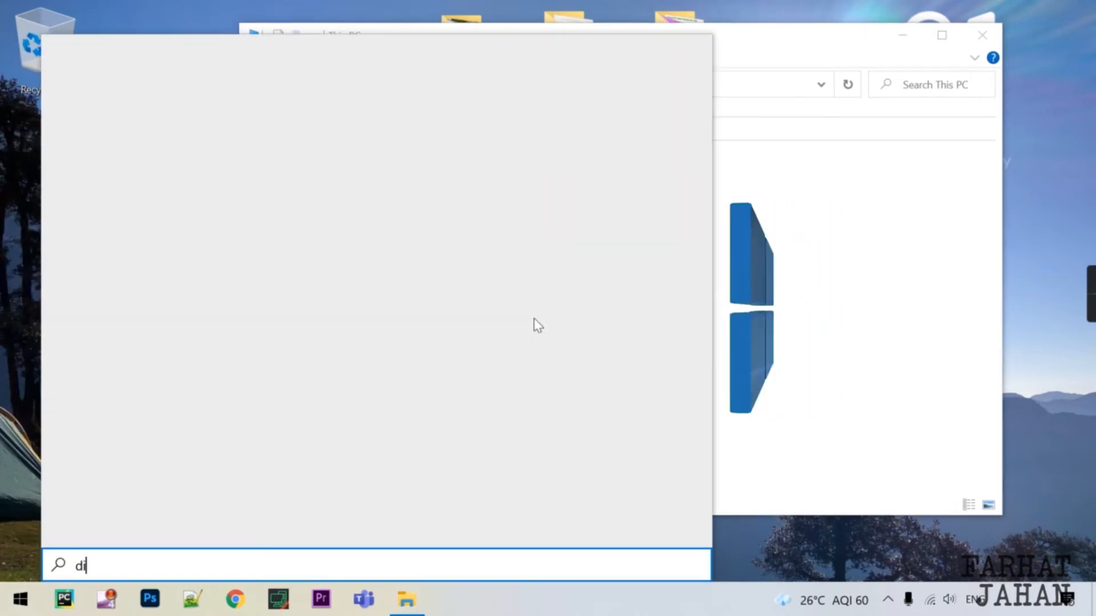
text(sk)
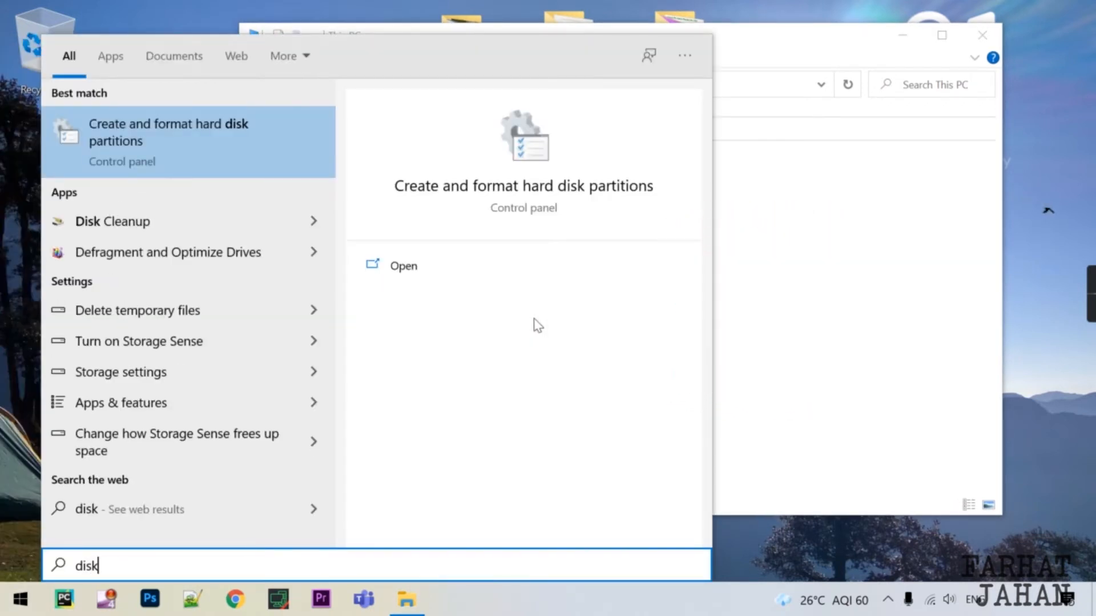
key(Return)
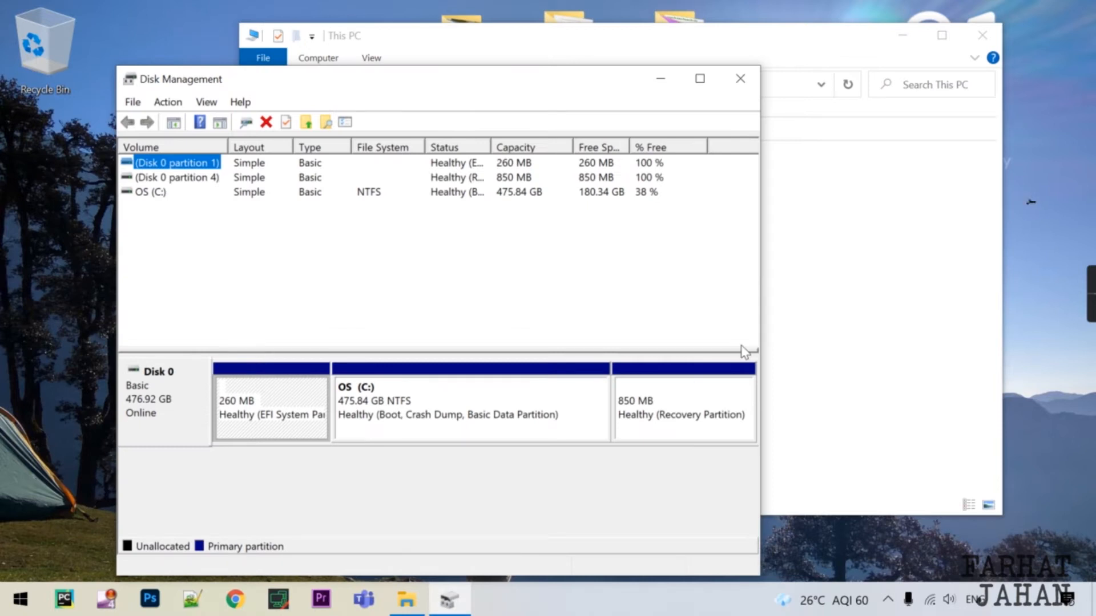
Open Computer Management for This PC and show Disk Management under Storage
click(795, 350)
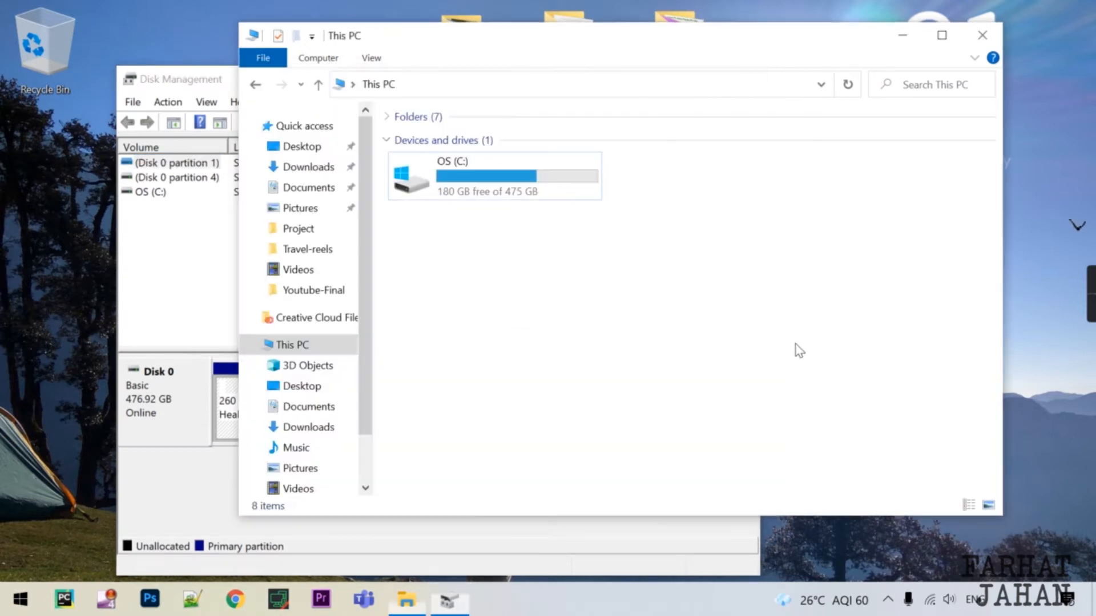
right_click(304, 350)
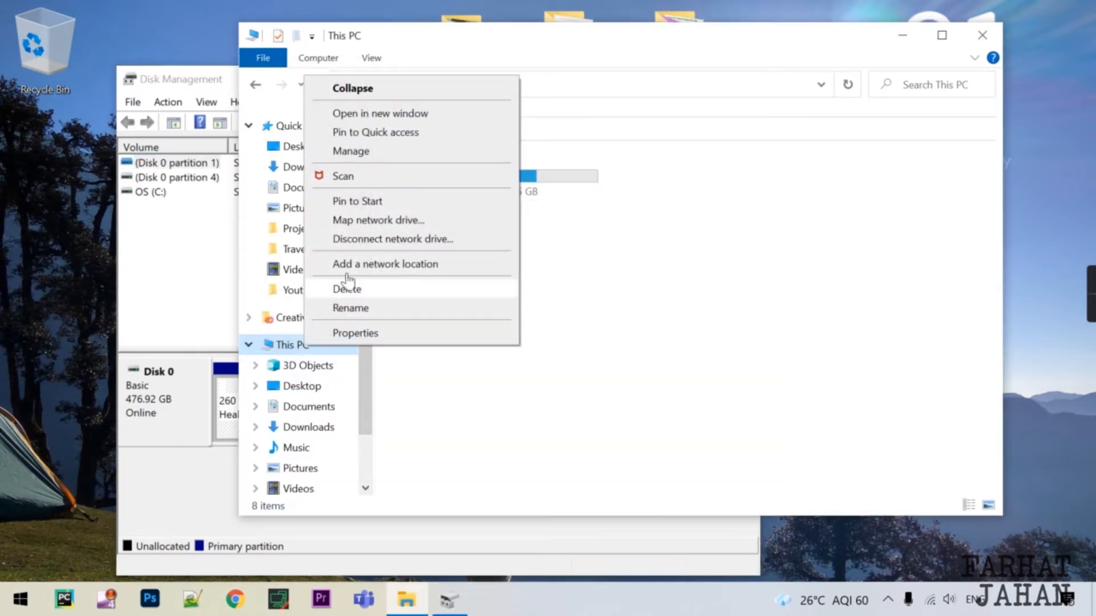
click(351, 151)
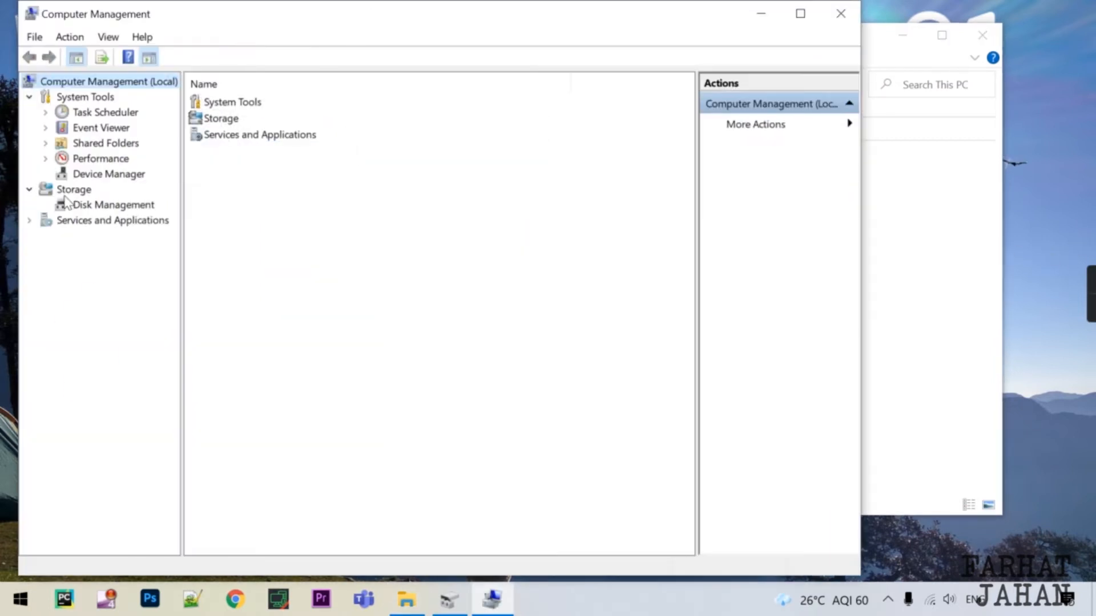
click(66, 191)
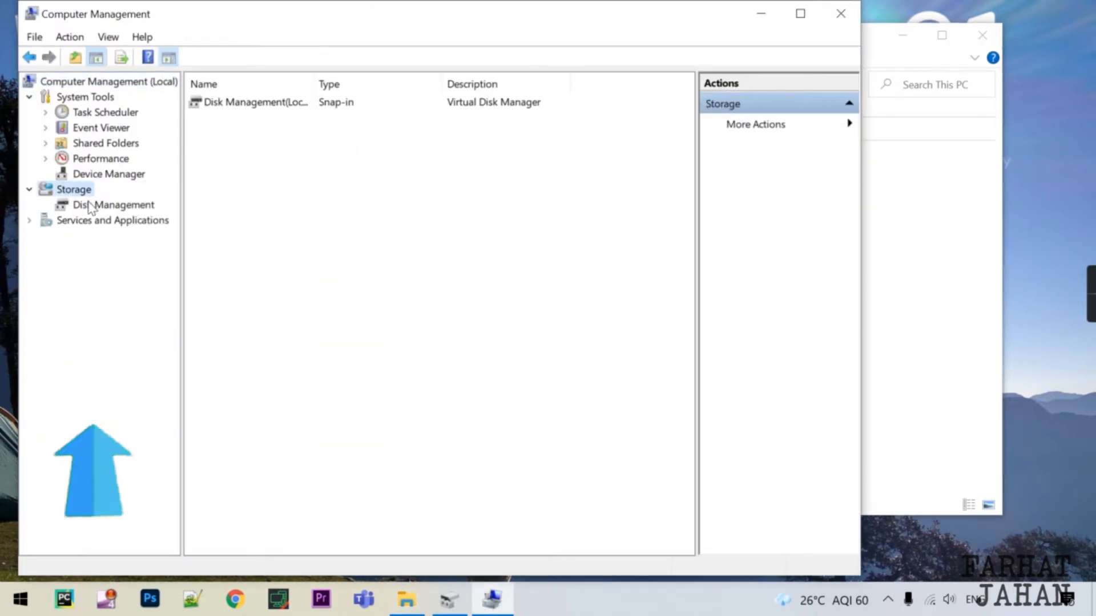
click(89, 206)
drag(417, 17, 511, 31)
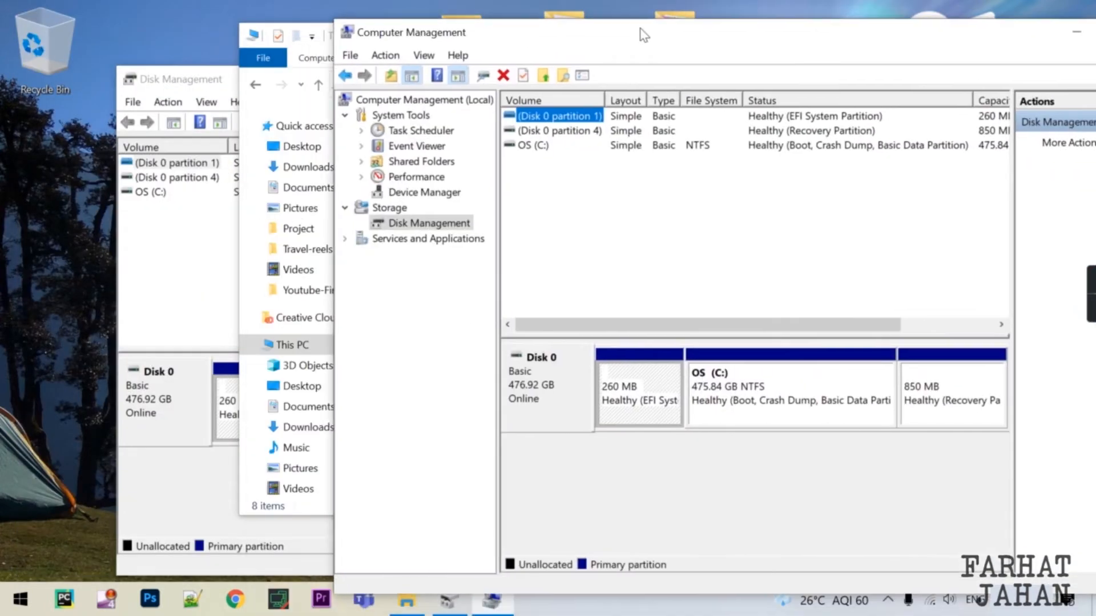
Close the separate Disk Management window and move Computer Management fully into view
mouse_move(212, 84)
mouse_down()
mouse_move(392, 5)
mouse_move(339, 97)
mouse_move(210, 85)
mouse_up()
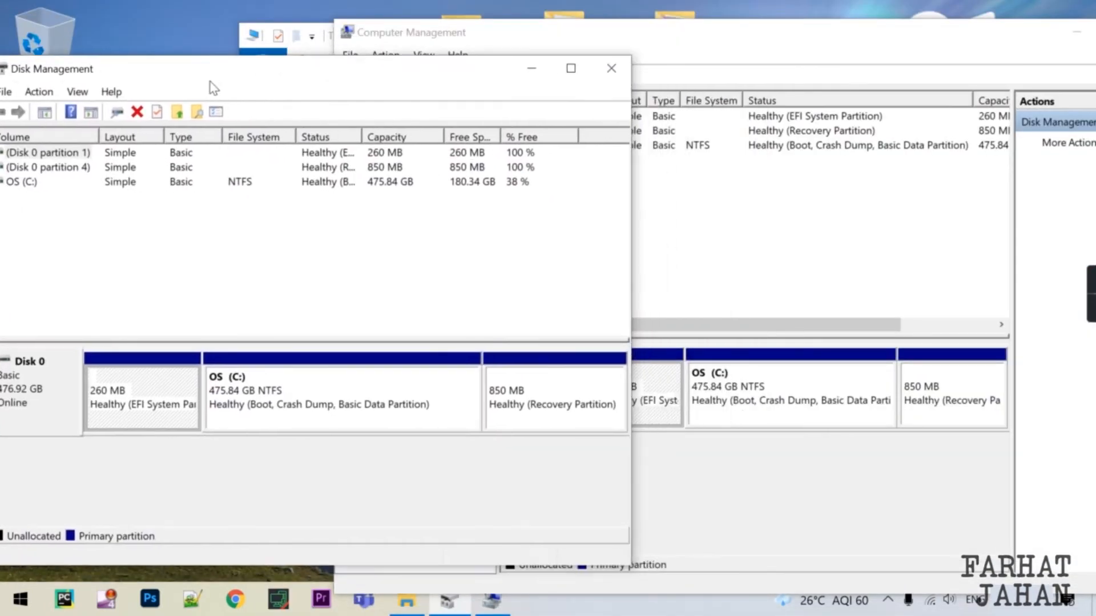
click(611, 69)
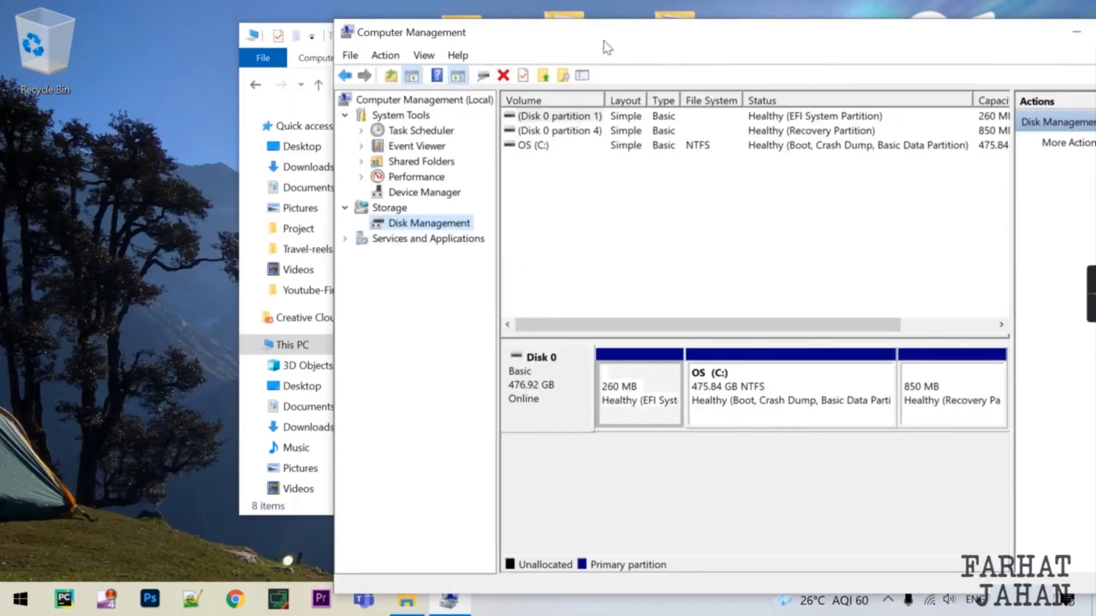
drag(606, 46, 413, 36)
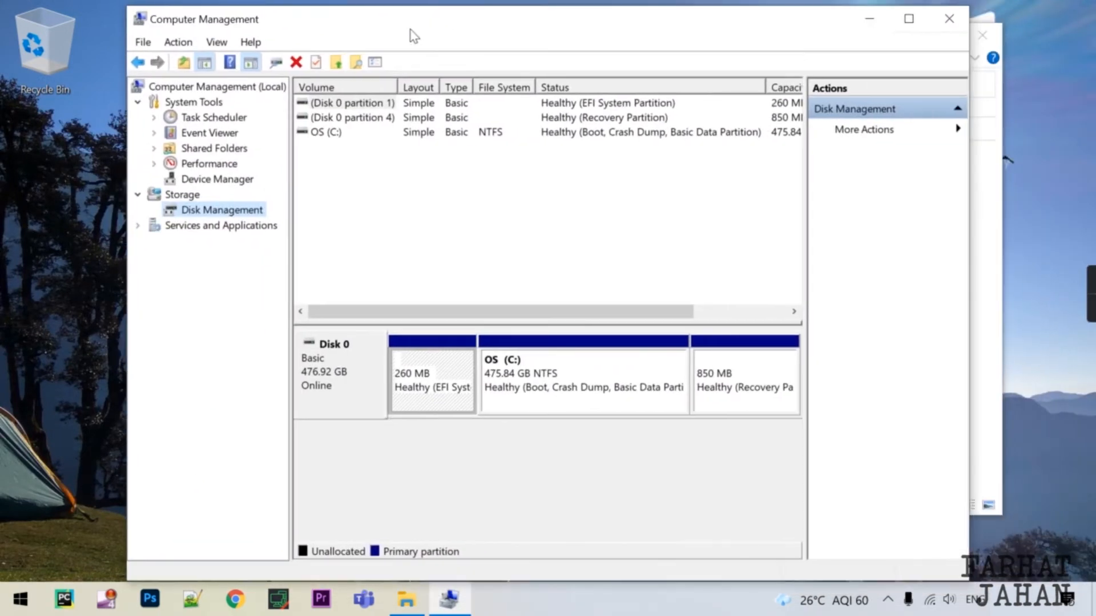
Examine the EFI, recovery and C: partitions on Disk 0 and check the C: drive's free space in This PC
click(537, 347)
click(432, 406)
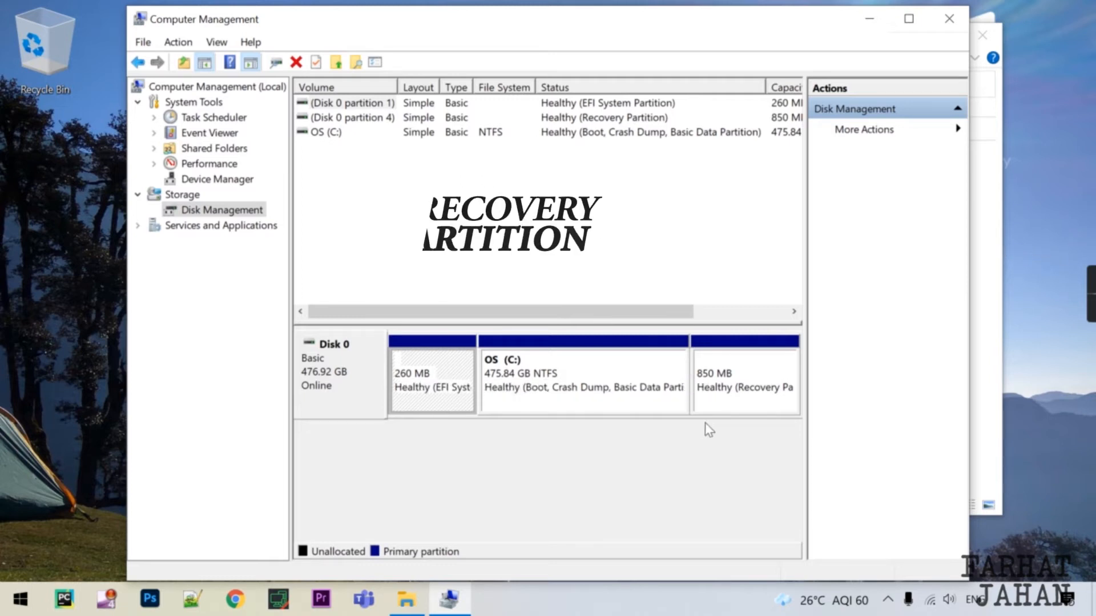
click(730, 401)
click(554, 407)
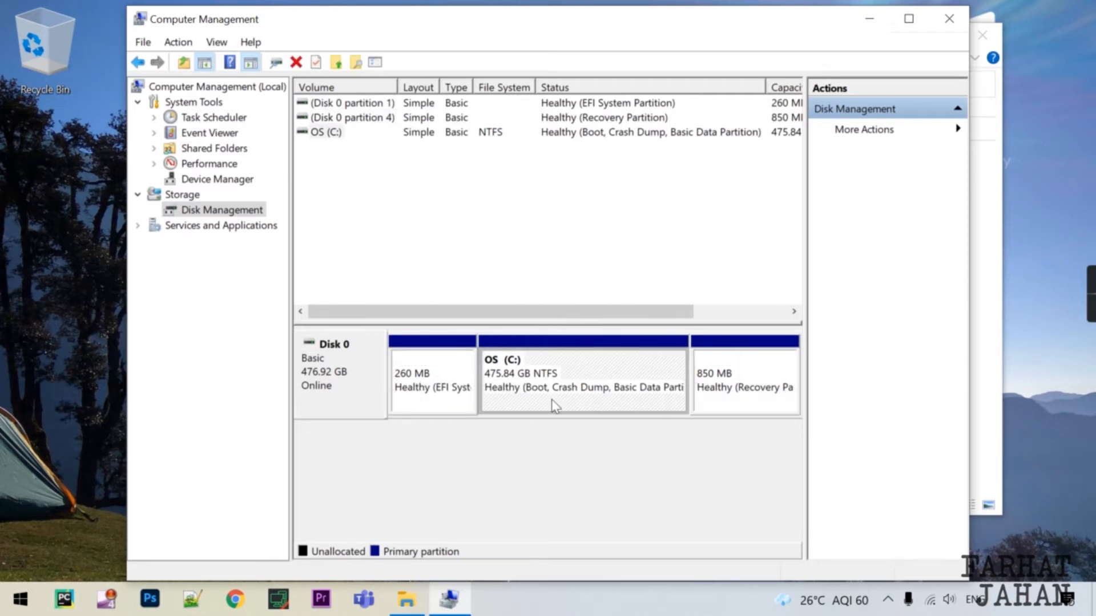
click(988, 391)
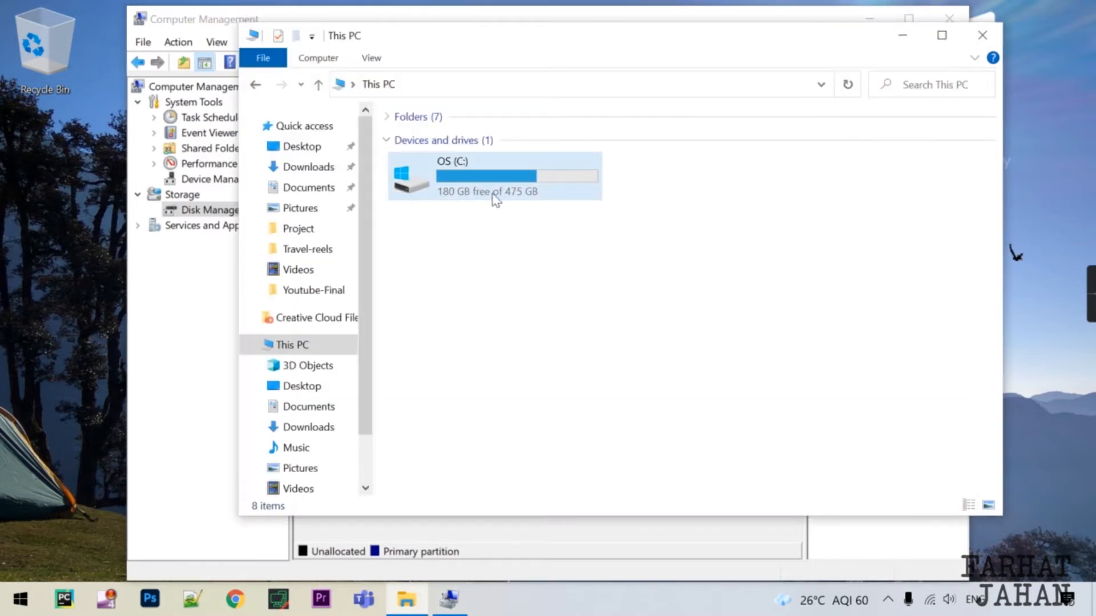
click(424, 17)
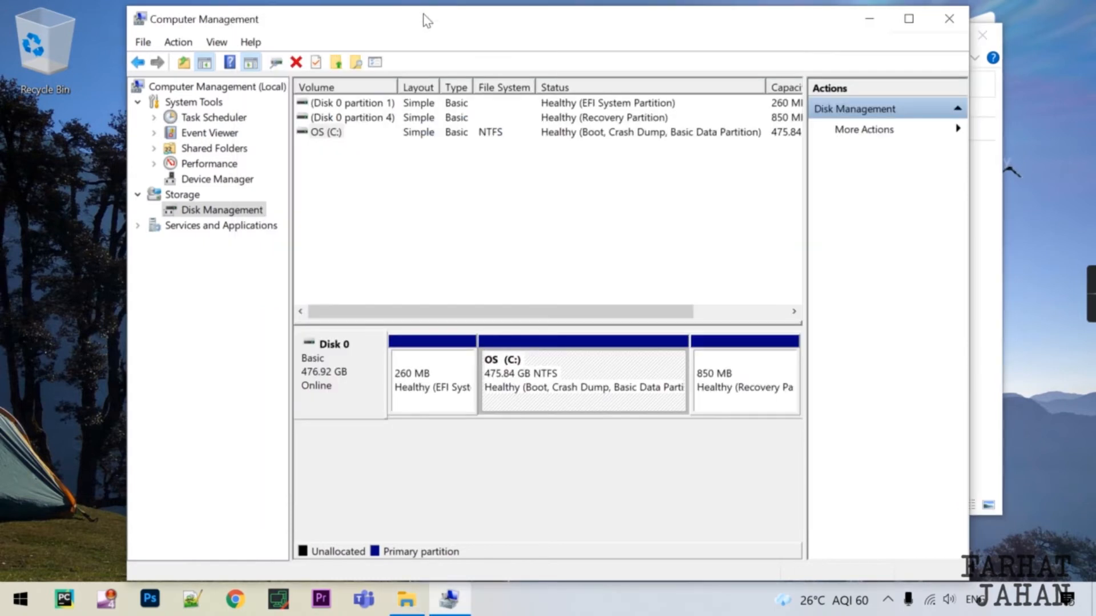
Shrink the OS (C:) volume by 180000 MB, checking the drive's free space in This PC before choosing the amount
right_click(538, 379)
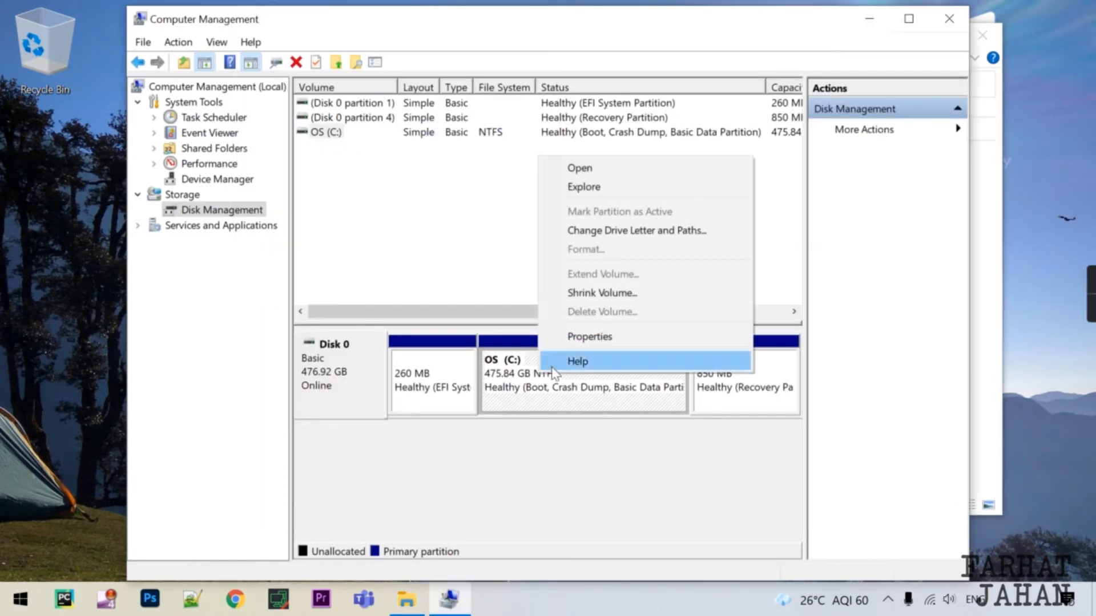
click(628, 295)
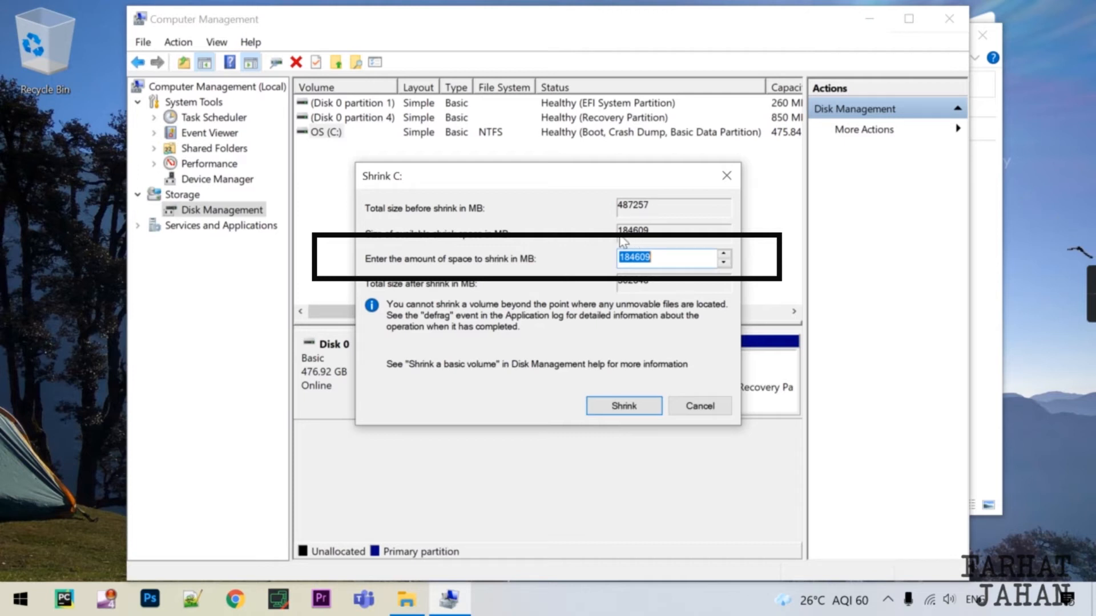
key(super+e)
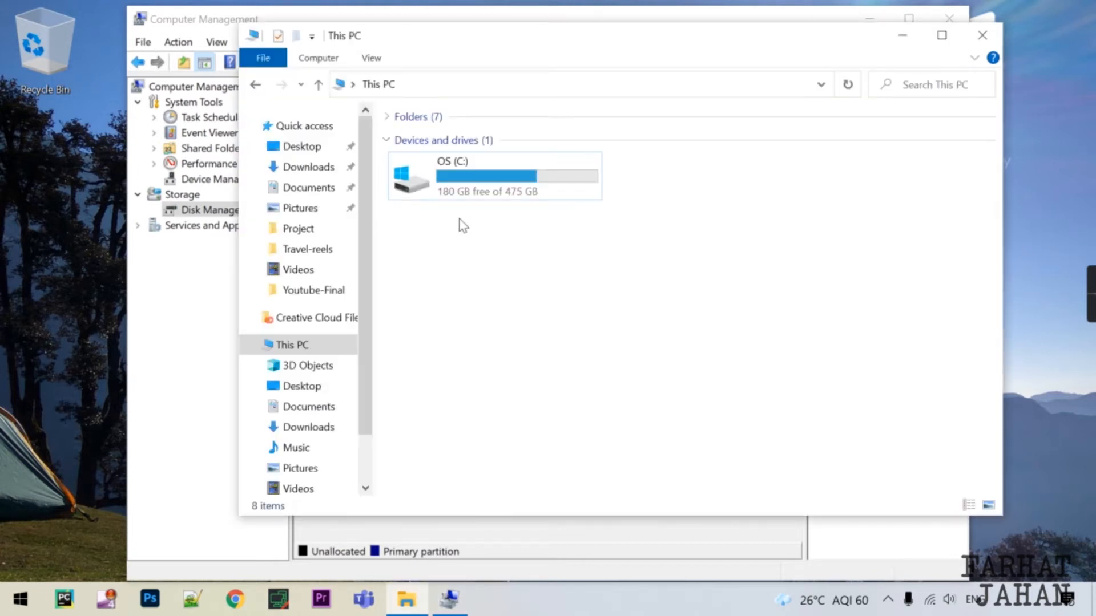
click(385, 21)
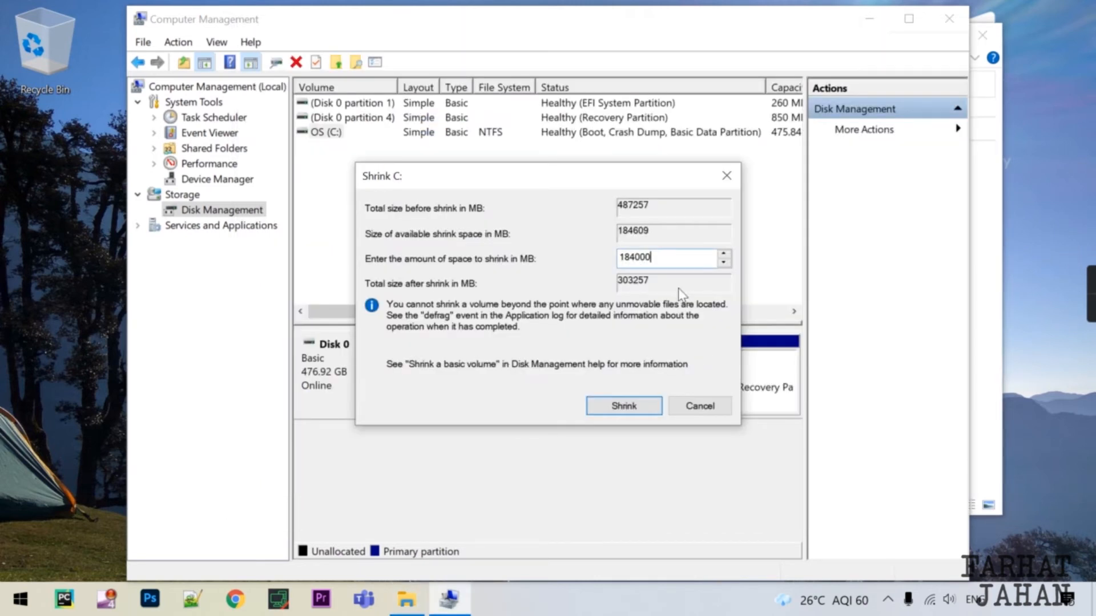
click(637, 257)
key(BackSpace)
text(0)
click(637, 408)
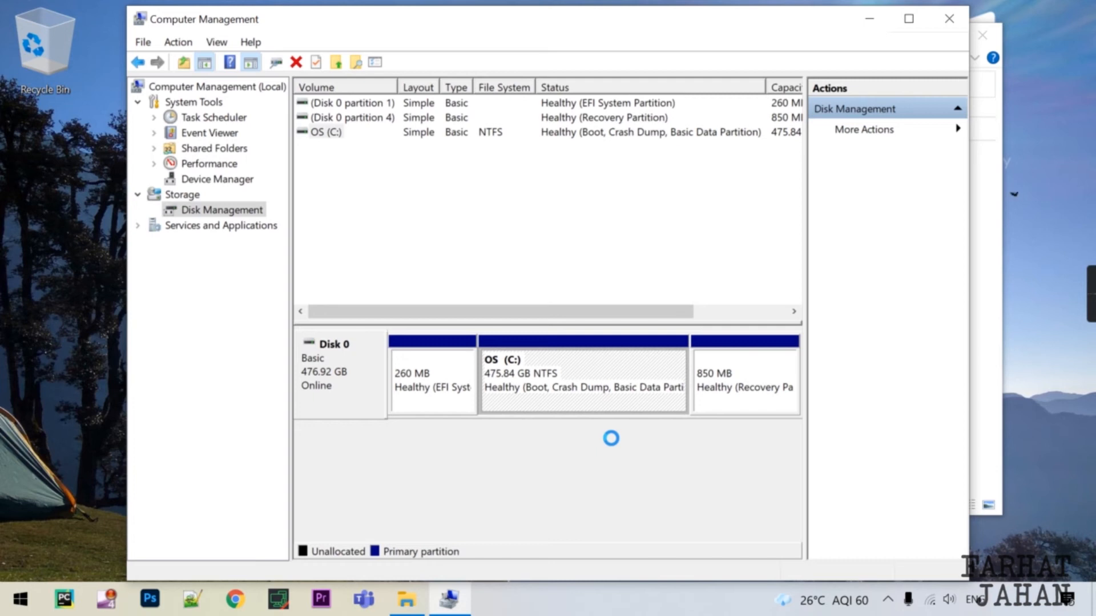
Start a new simple volume in the unallocated space on Disk 0, using the maximum size of 180000 MB
click(657, 391)
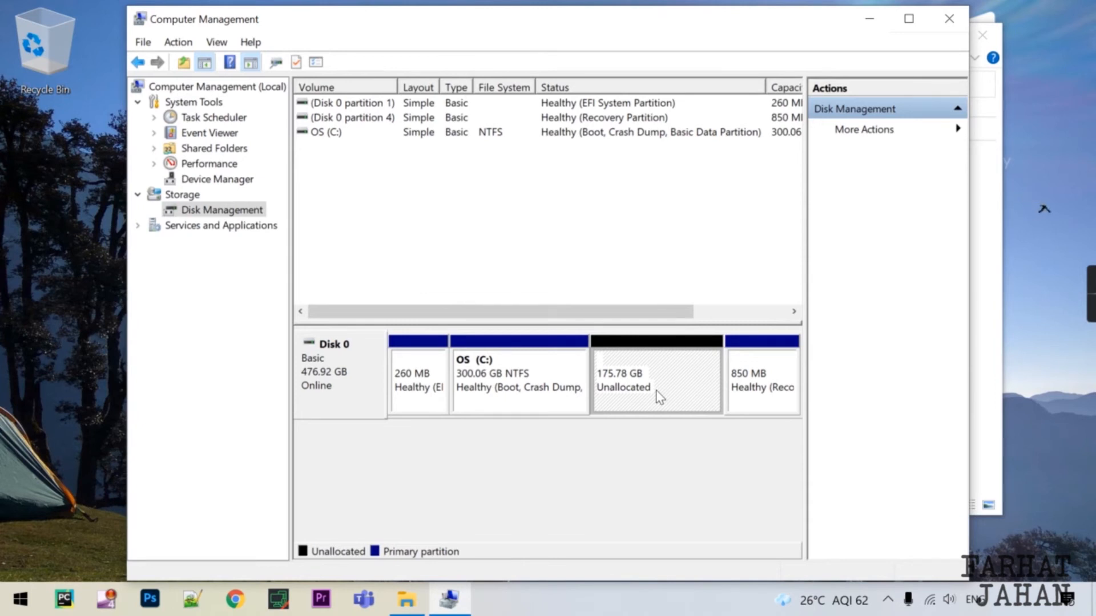
right_click(658, 392)
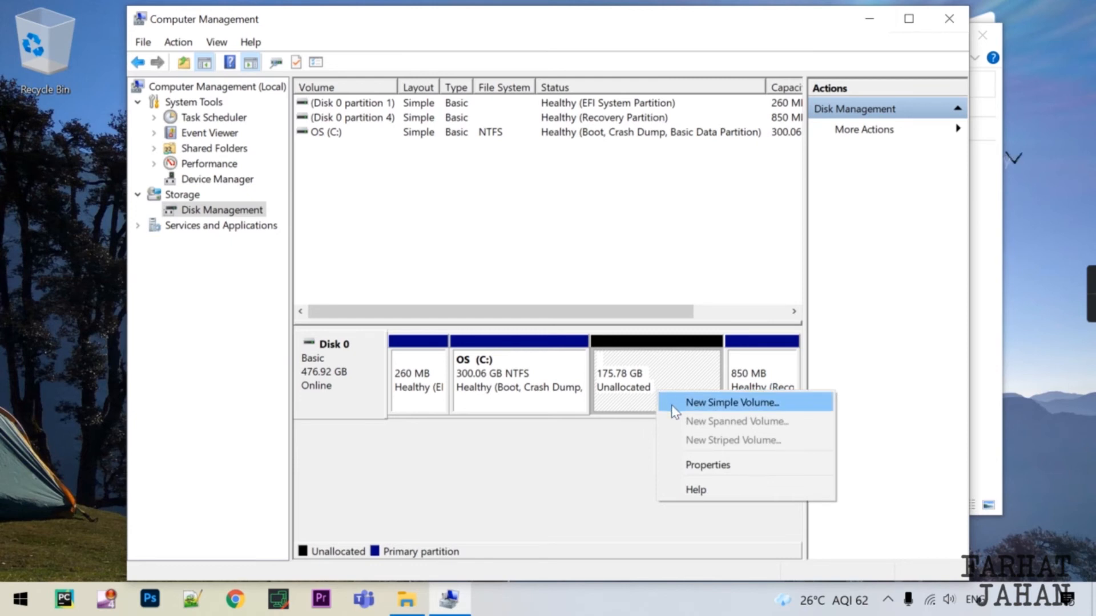
click(674, 403)
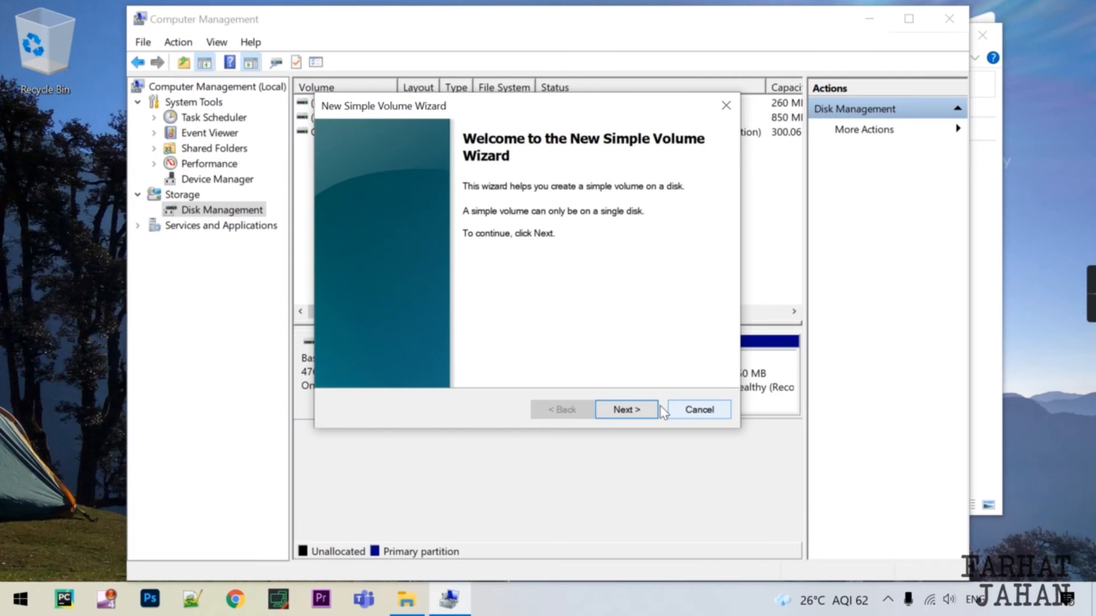
click(626, 410)
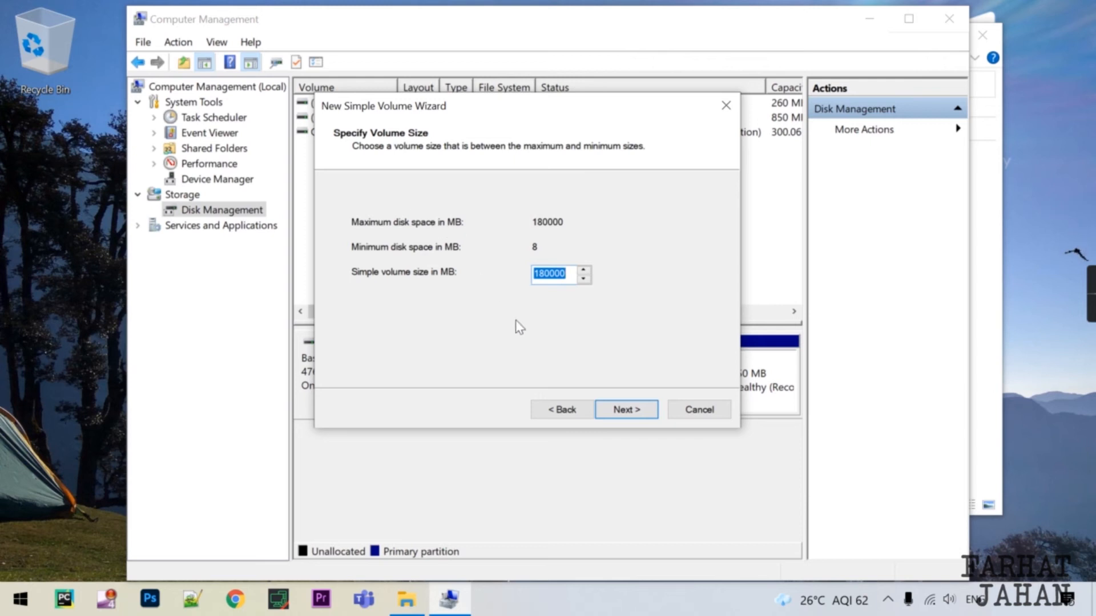
click(641, 415)
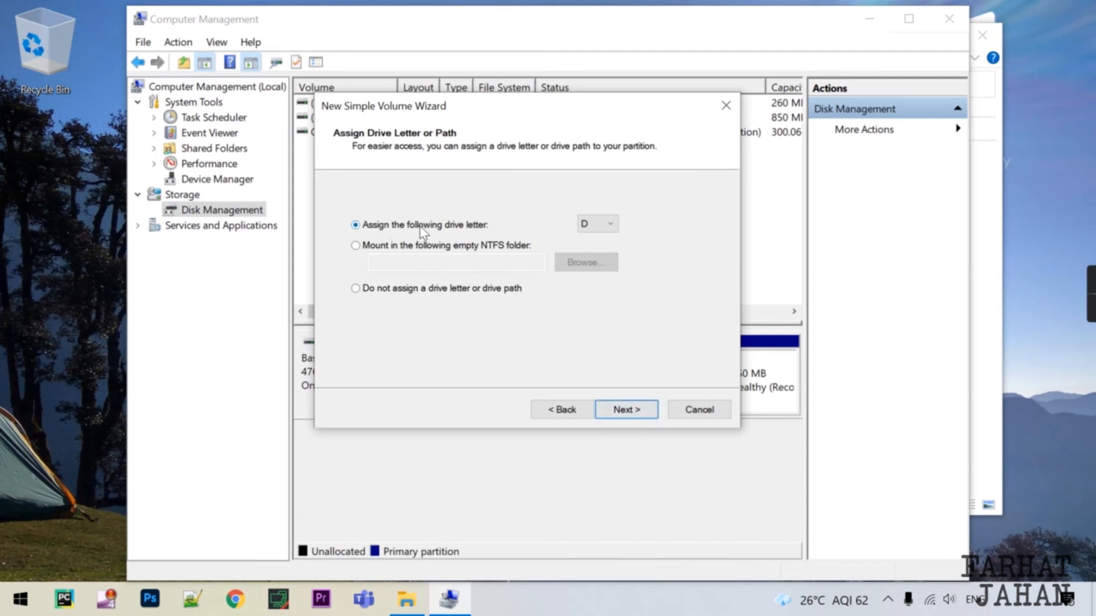
Assign drive letter Z to the new volume and continue to its format settings
click(608, 224)
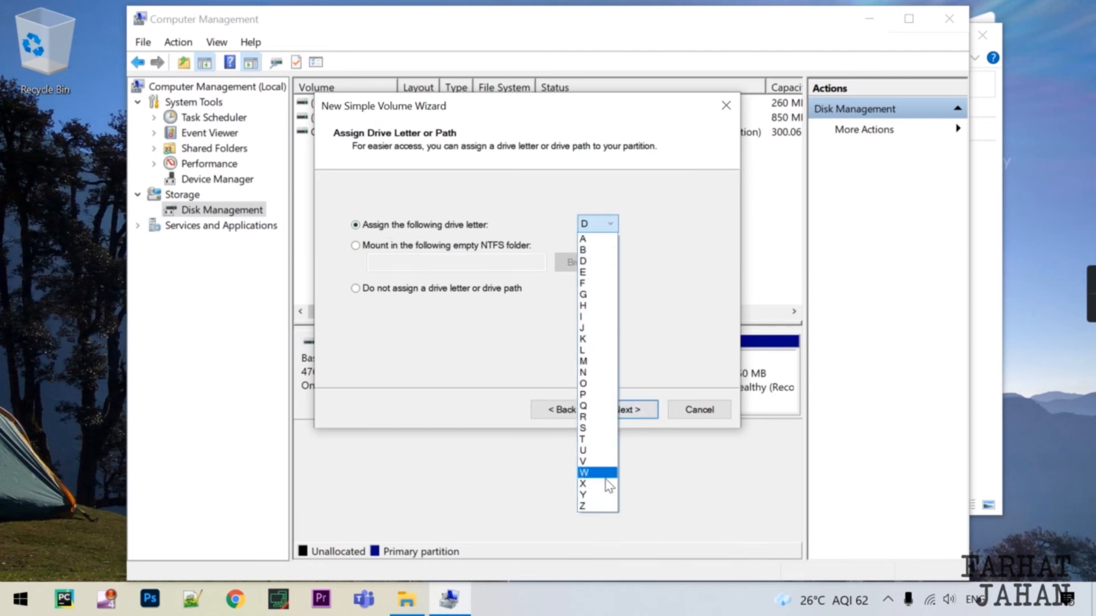
click(588, 507)
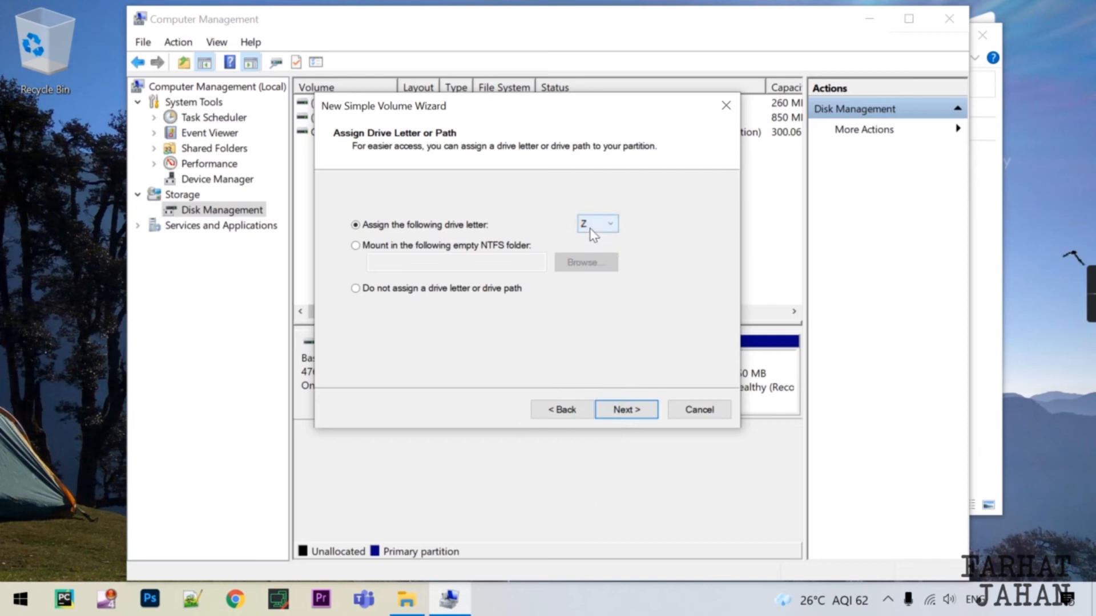
click(626, 410)
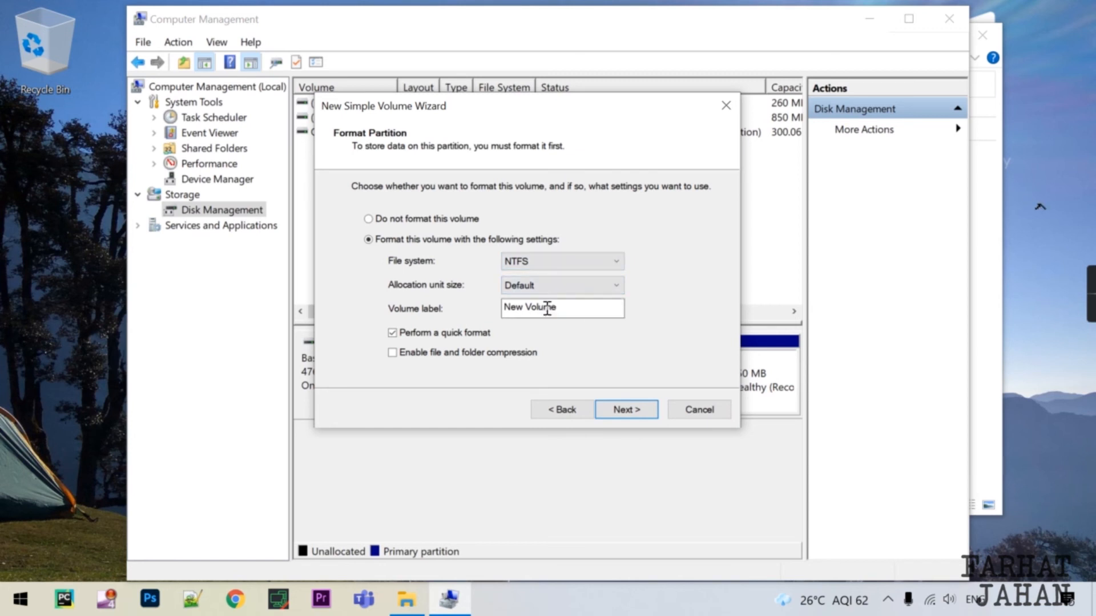
Label the new volume Dataset, keep the NTFS quick format settings and finish creating it
drag(563, 308, 436, 294)
text(Dataset)
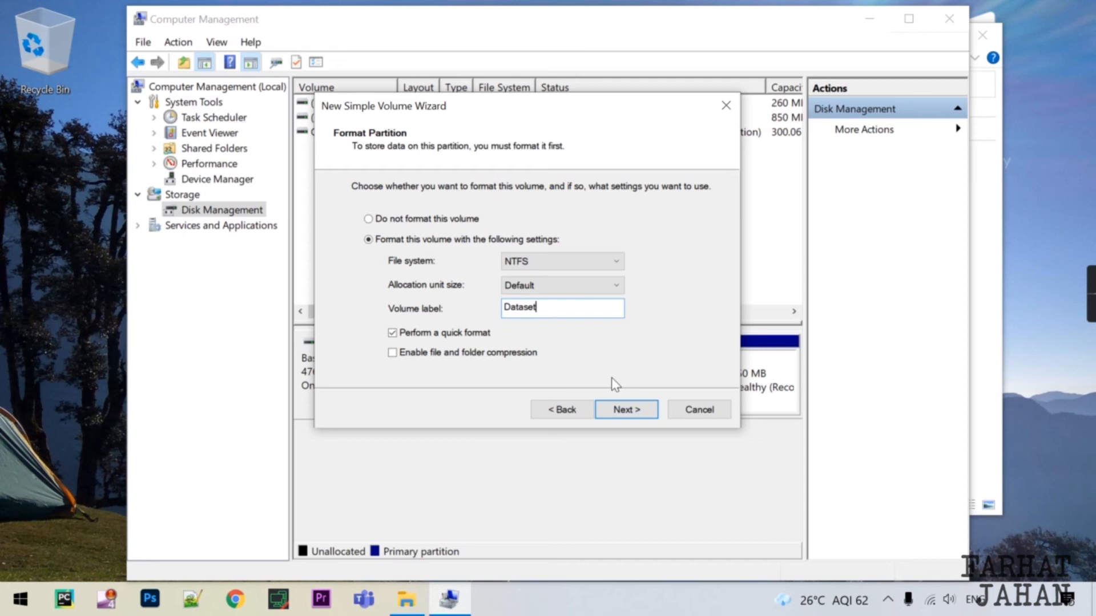
click(624, 413)
click(626, 410)
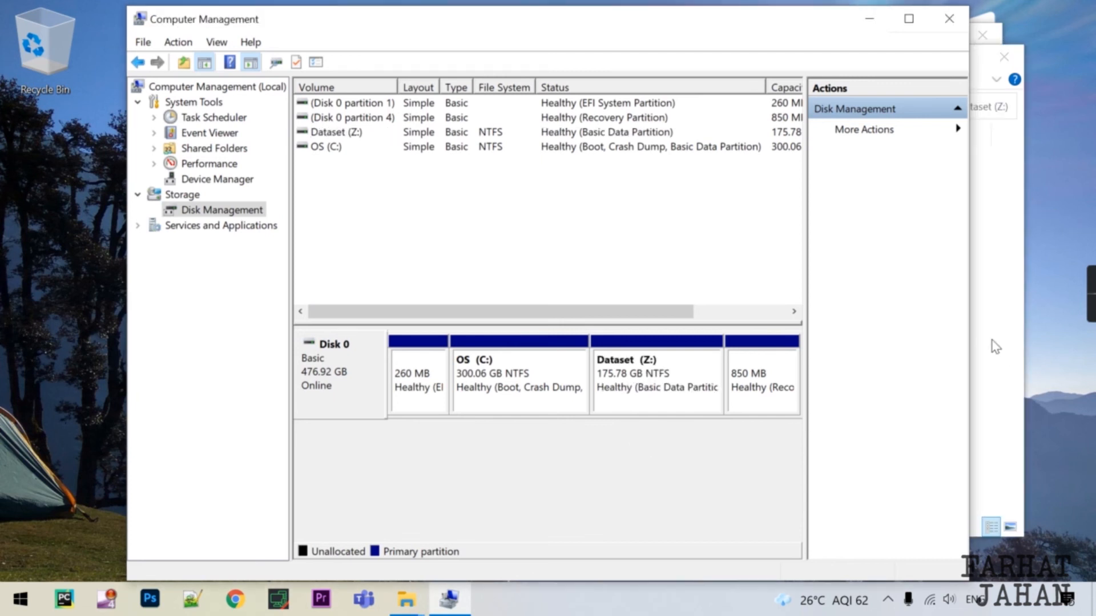
Check the OS (C:) and Dataset (Z:) drives in This PC
click(400, 107)
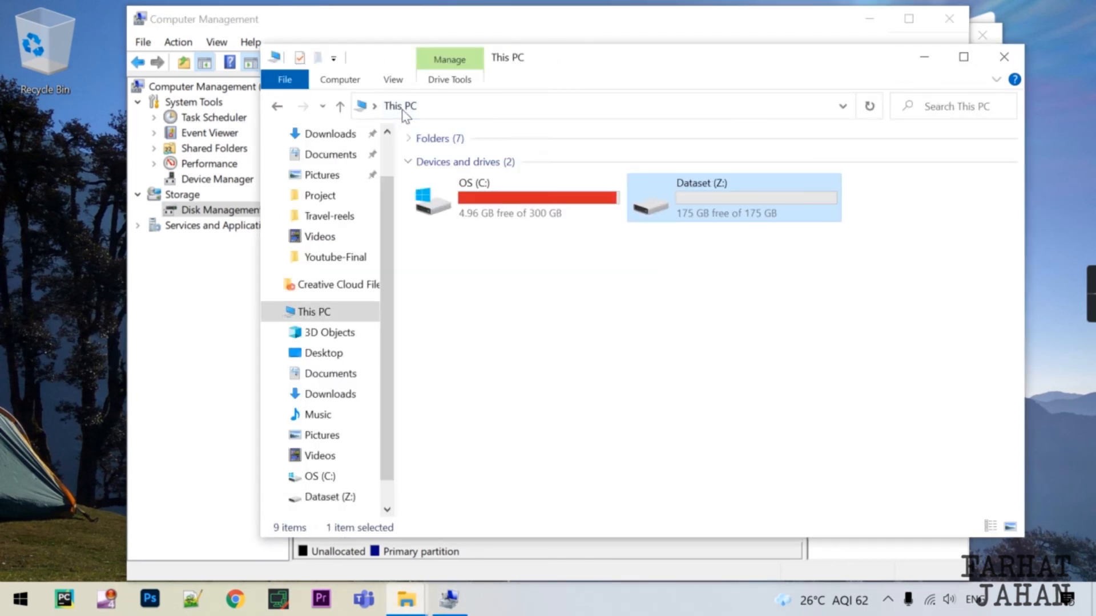
click(557, 303)
click(483, 215)
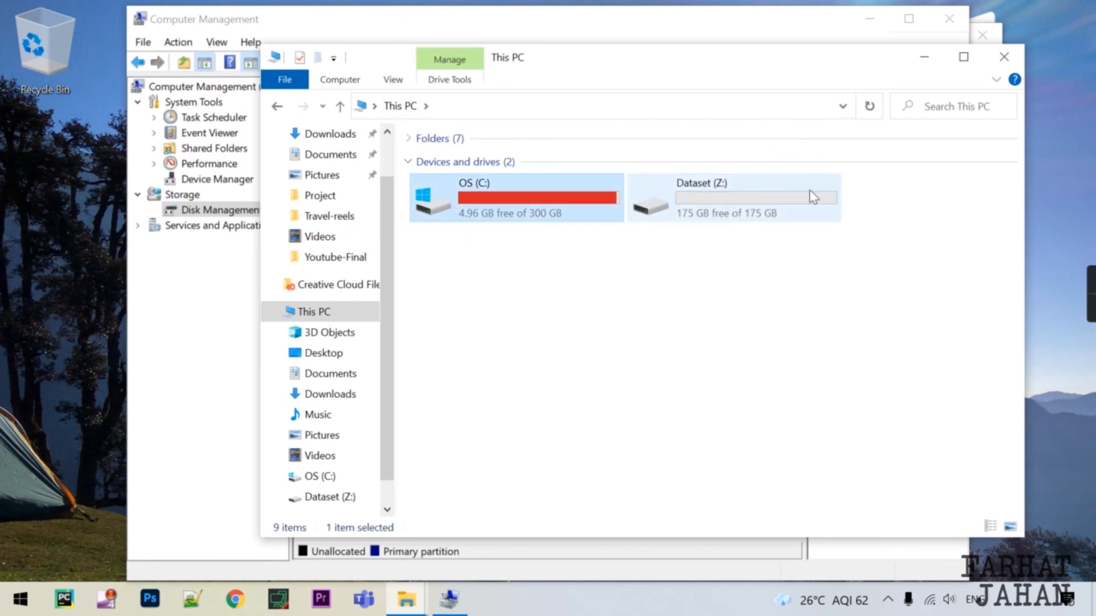
Compare the free space and total size of the Dataset (Z:) drive with those of the OS (C:) drive
click(740, 218)
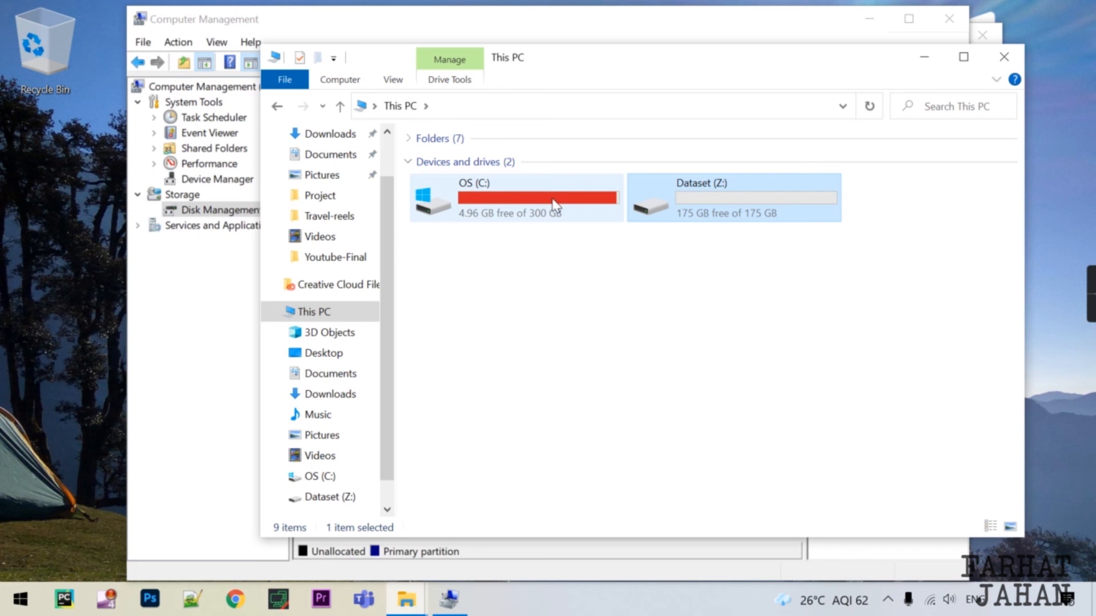
click(660, 347)
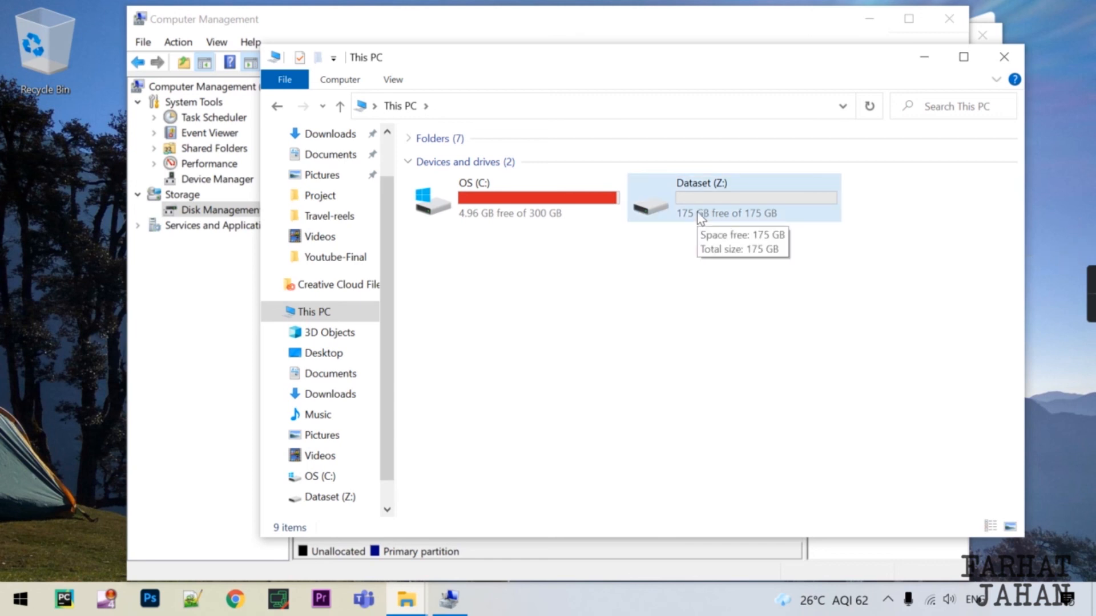
click(535, 224)
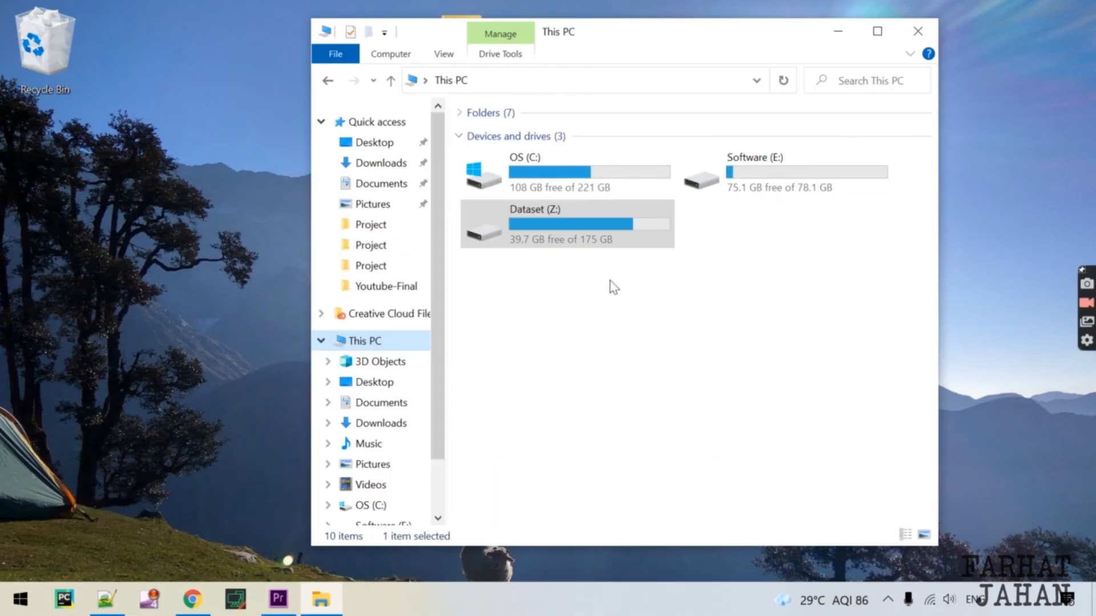
Look through the folders on the Dataset (Z:) and Software (E:) drives, returning to the This PC drive overview and selecting OS (C:)
click(612, 286)
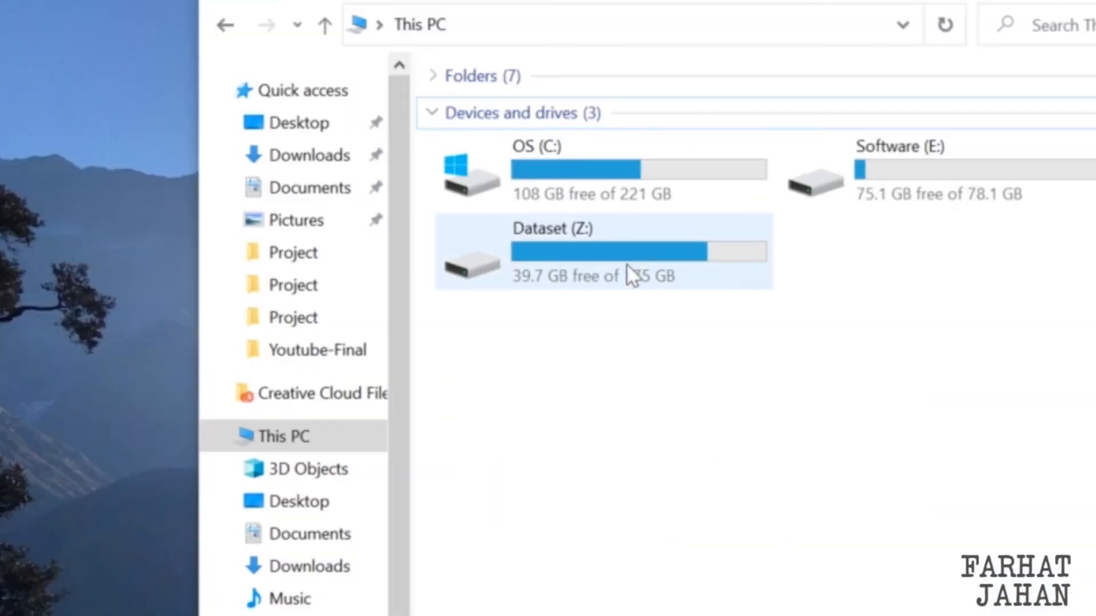
double_click(582, 231)
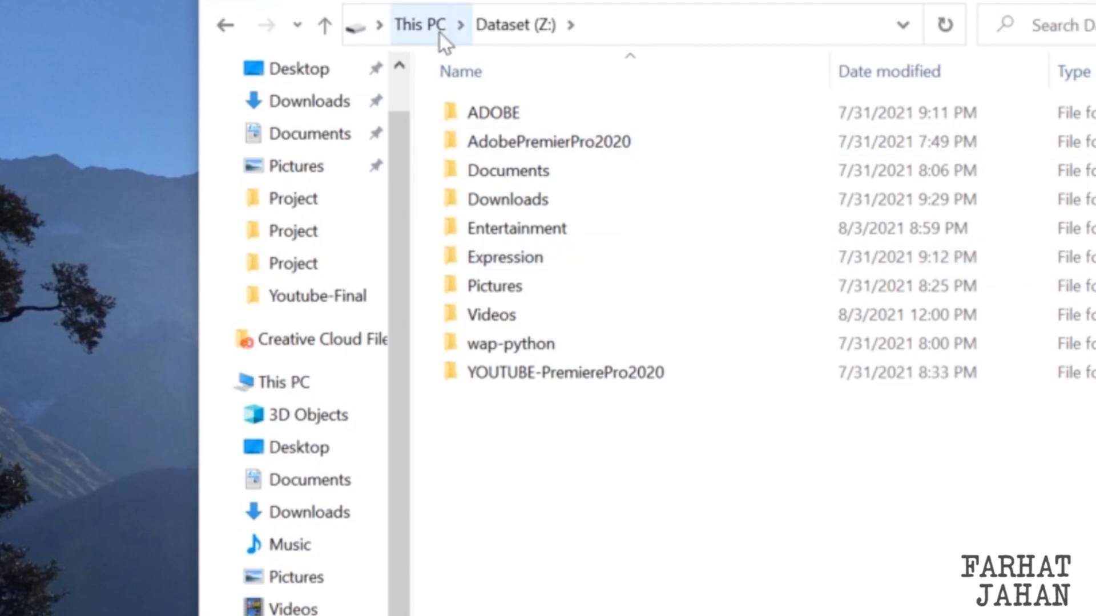
click(420, 26)
double_click(912, 201)
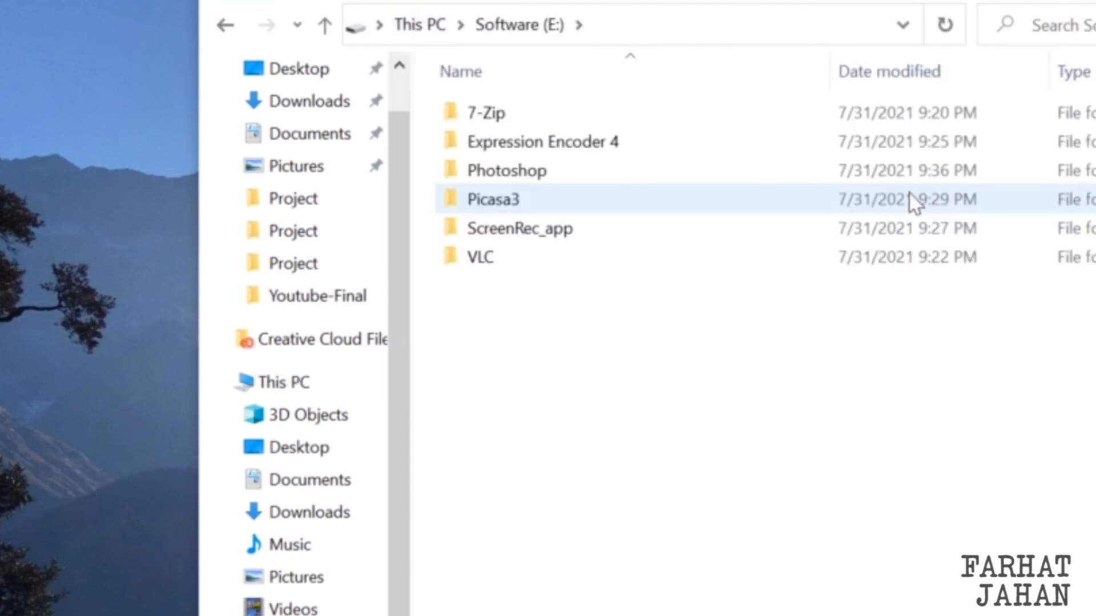
click(414, 30)
click(557, 210)
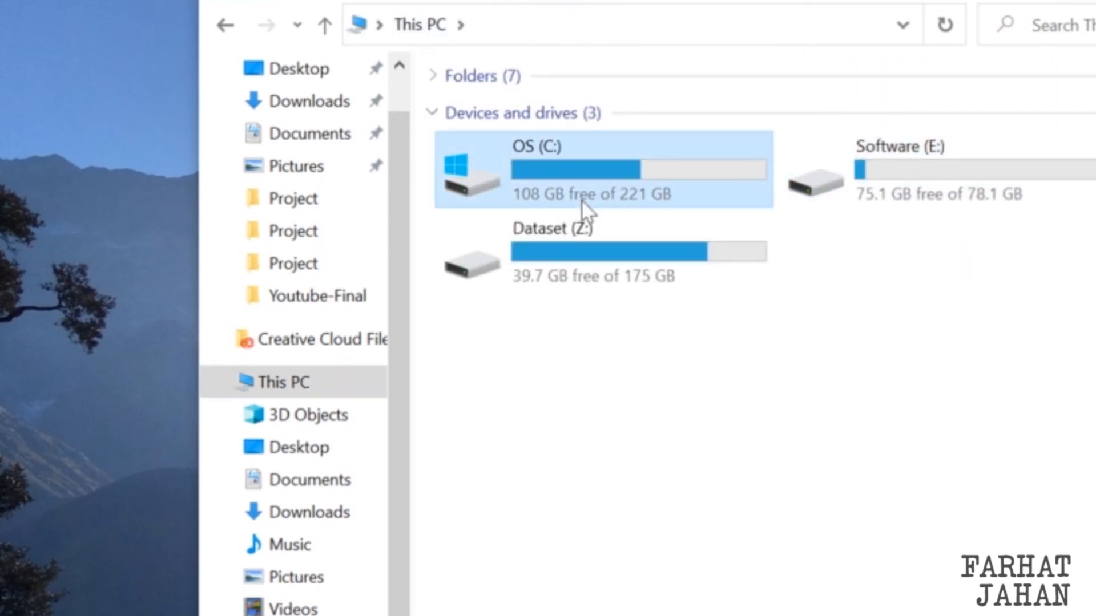